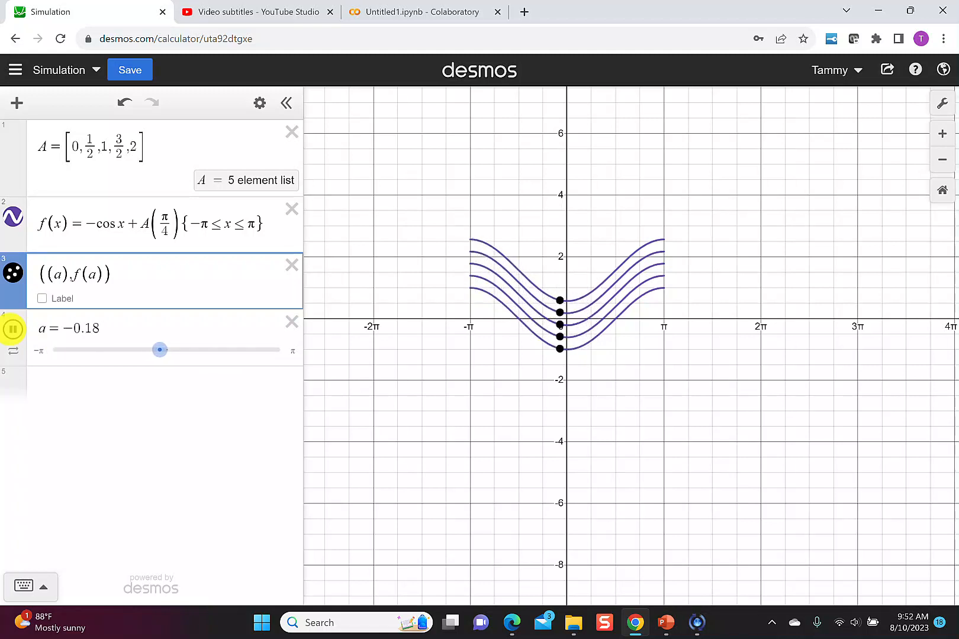
Stop the a animation, rewrite the black point as ((a+A), f(a+A)), and play slider a briefly before pausing it.
left_click(13, 330)
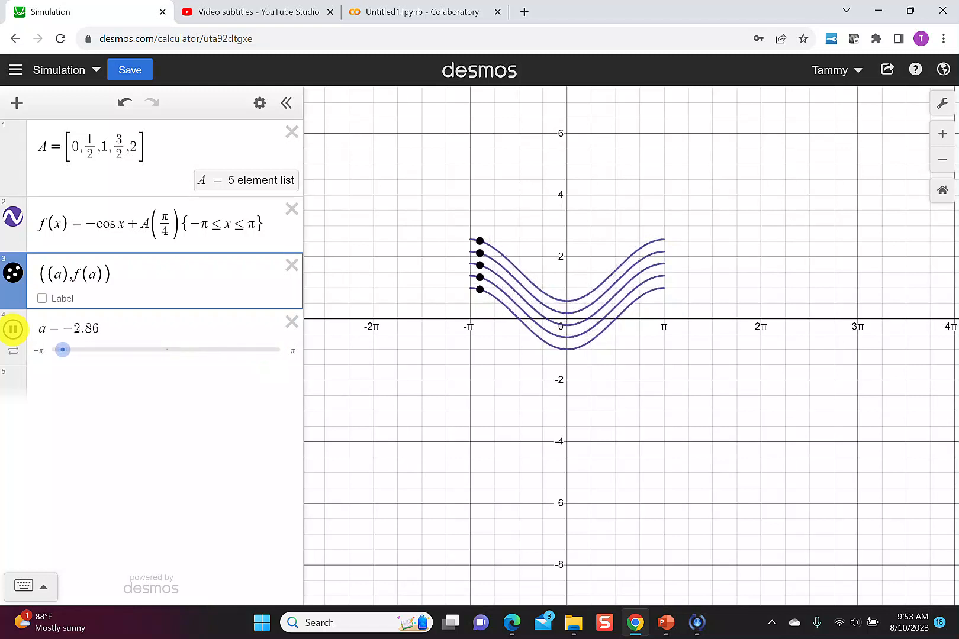
left_click(13, 330)
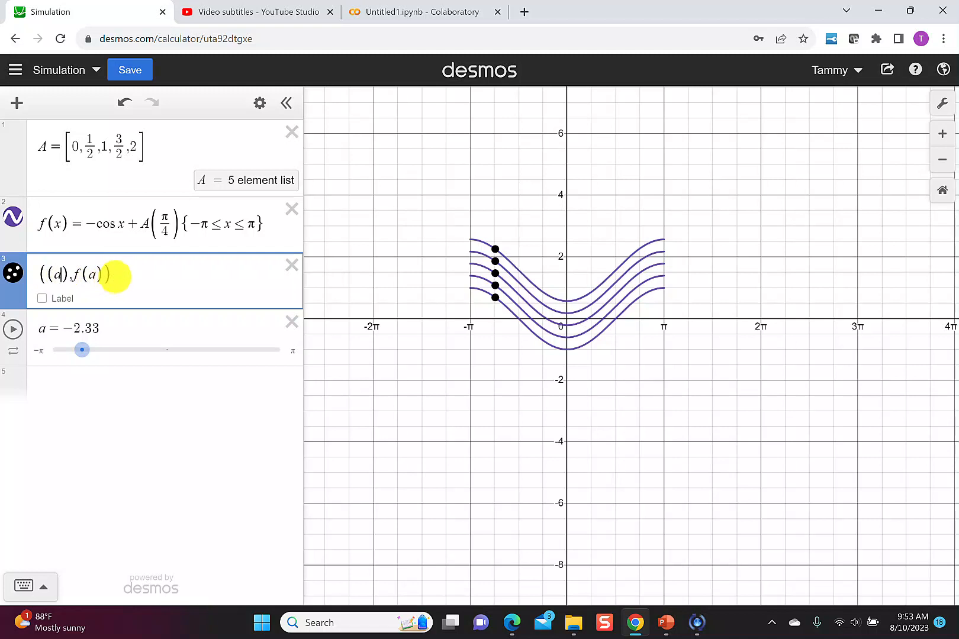
type("+A")
left_click(119, 275)
type("+A")
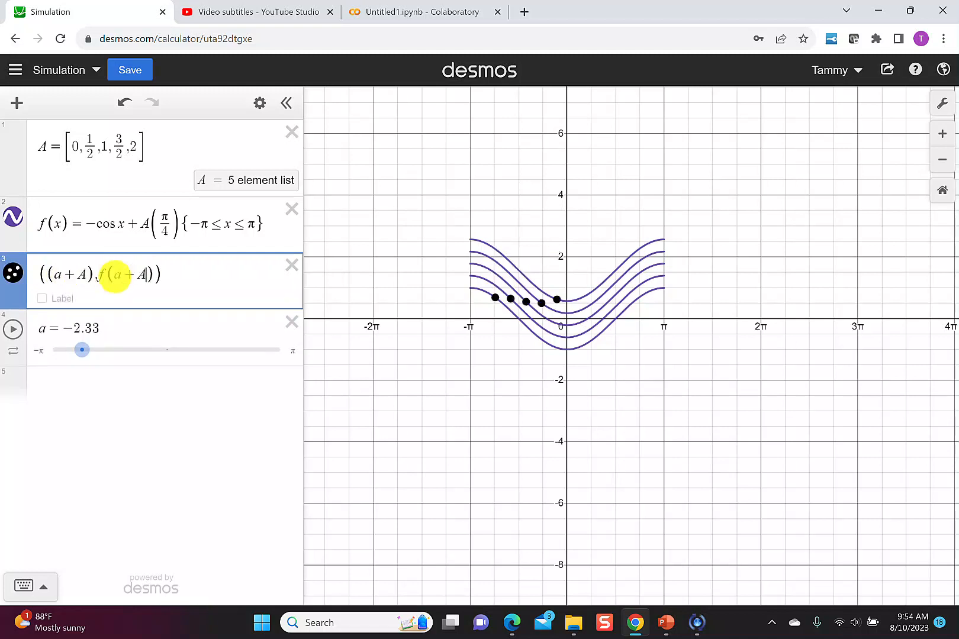
left_click(13, 329)
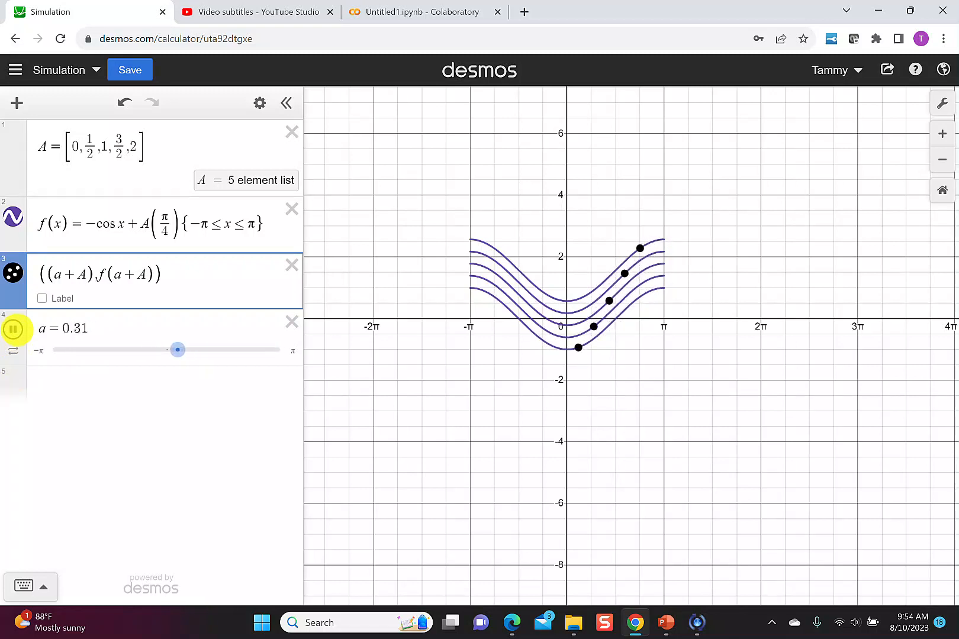
left_click(13, 329)
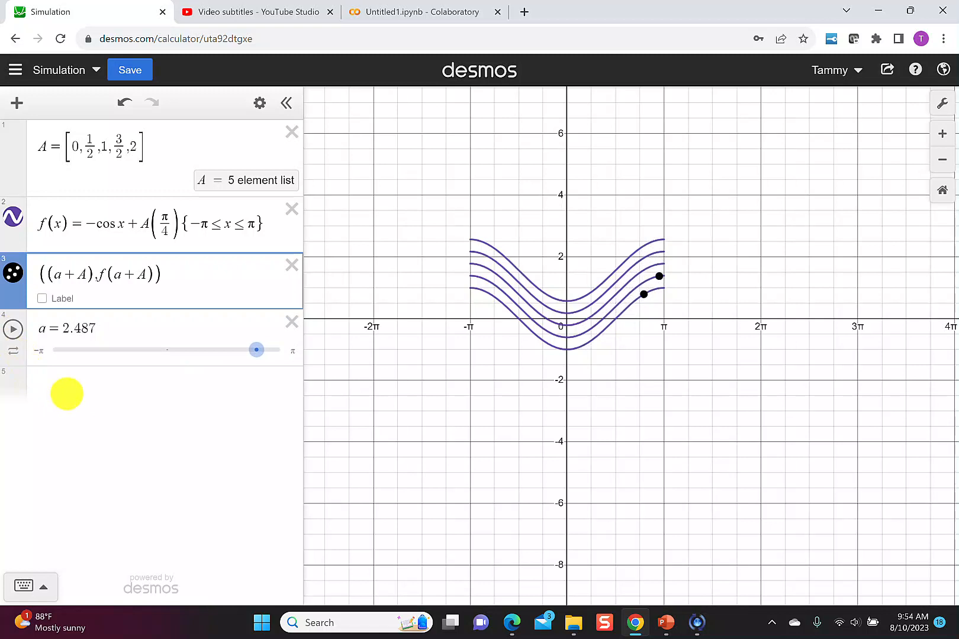
Add the point (b, f(b)) with a slider for b, and play and pause its animation.
left_click(67, 394)
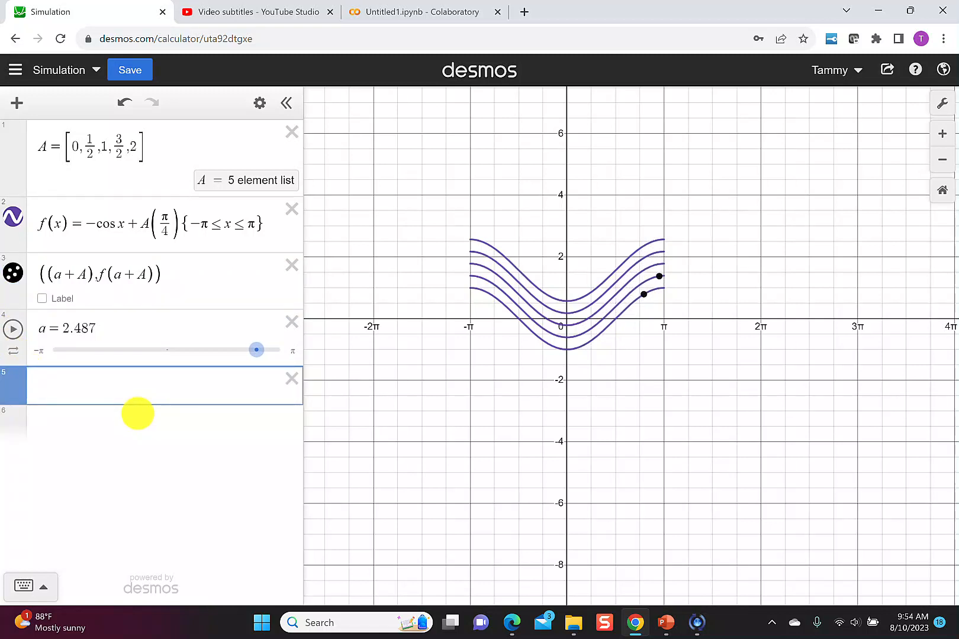
type("(")
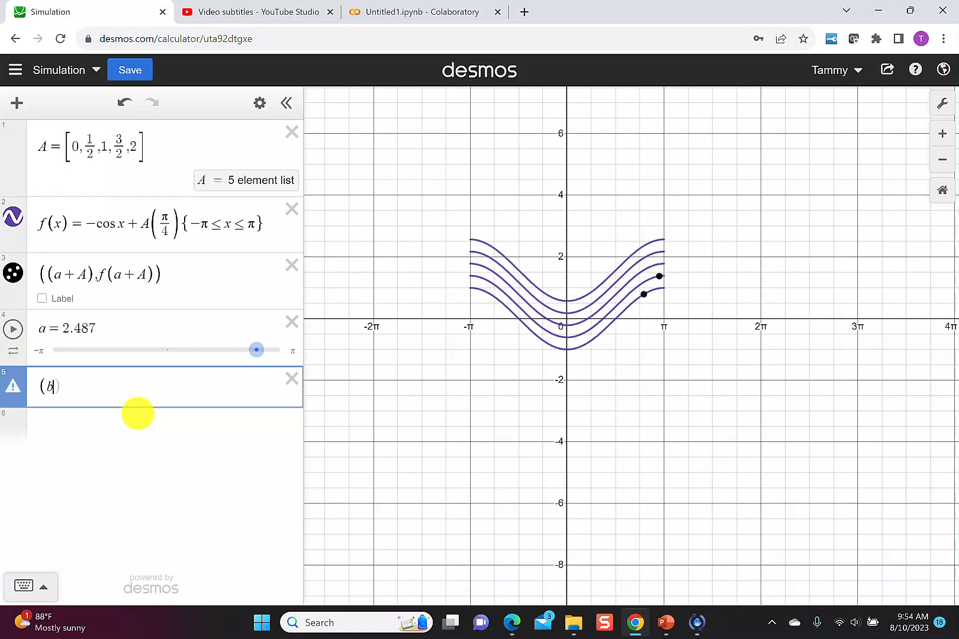
type("b,f(b)")
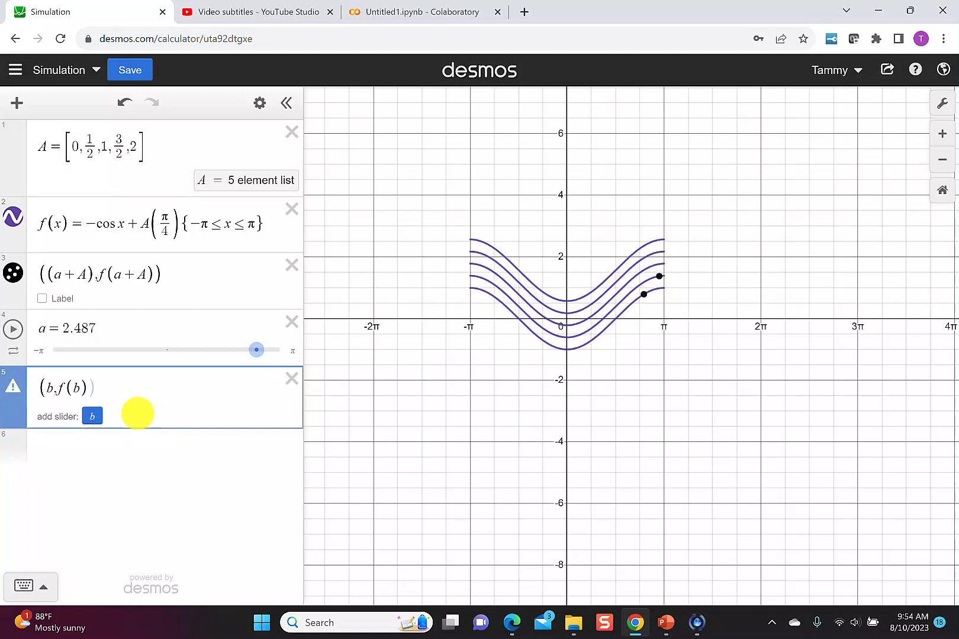
left_click(92, 416)
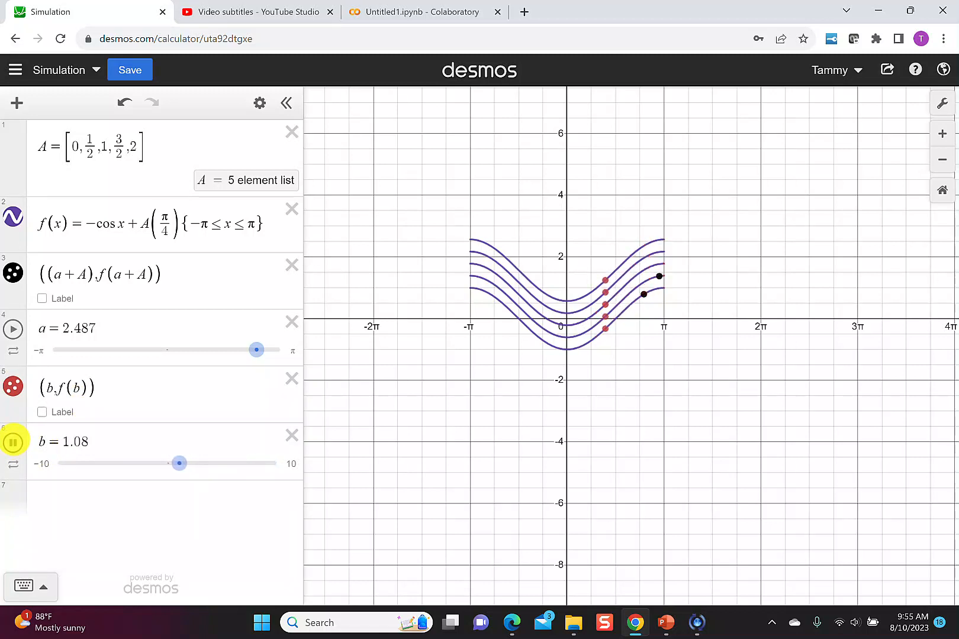
left_click(13, 442)
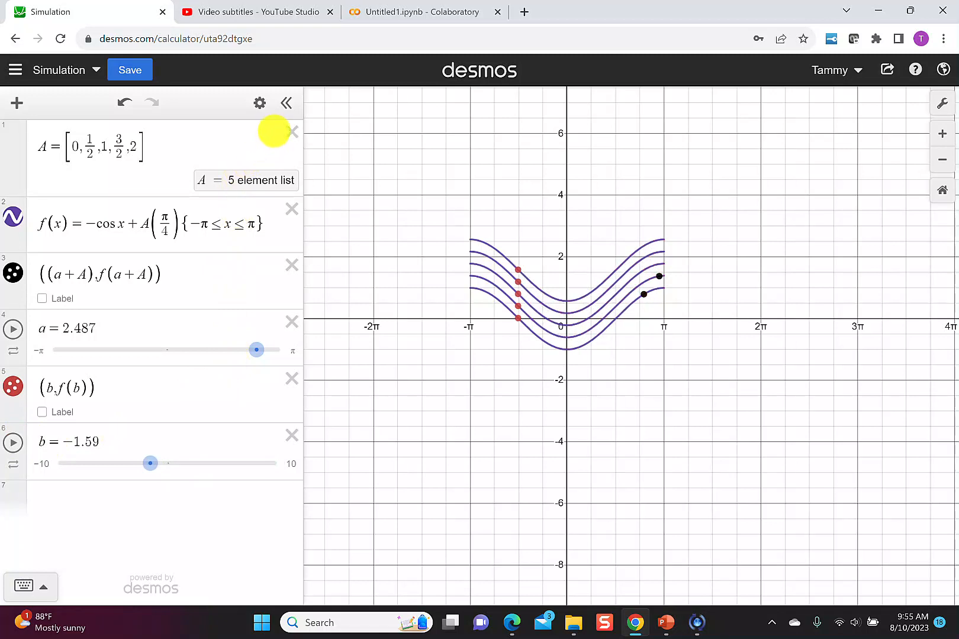
Set the limits of slider b to −π and π.
left_click(259, 103)
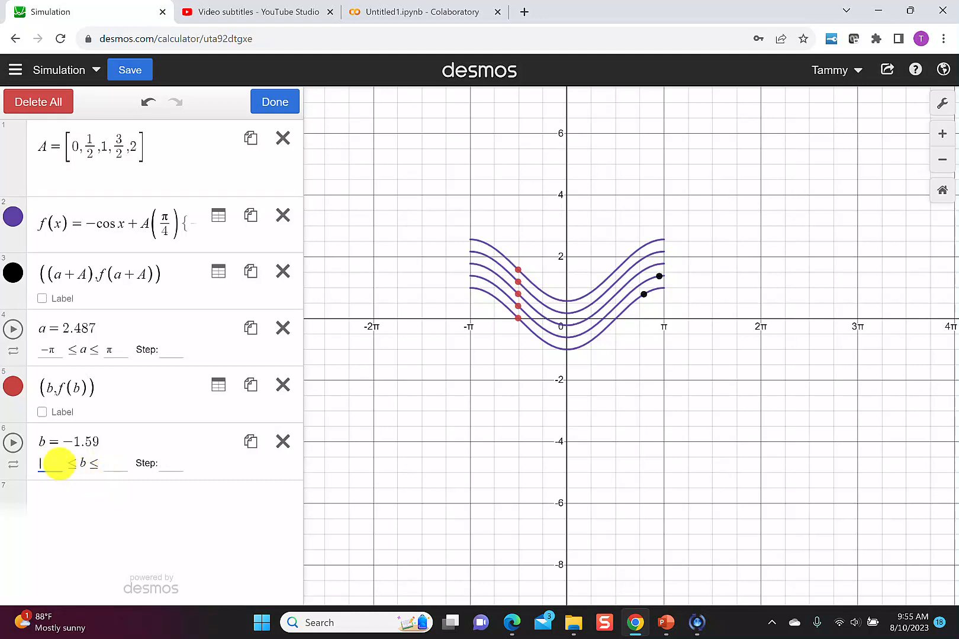
type("pipi")
left_click(136, 501)
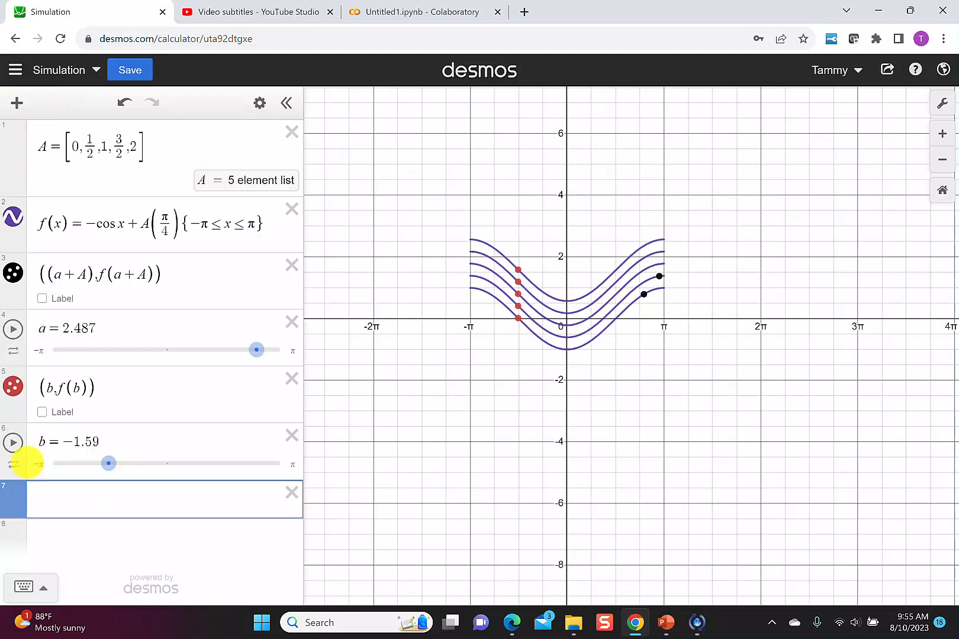
Play the animations of sliders b and a together to compare the red and black points, and pause both.
left_click(13, 443)
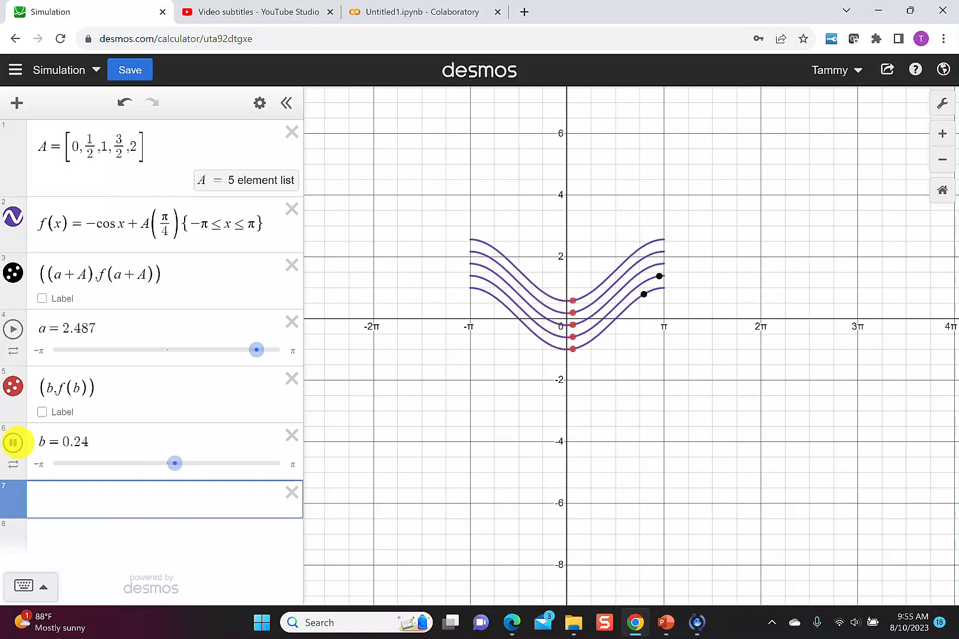
left_click(17, 328)
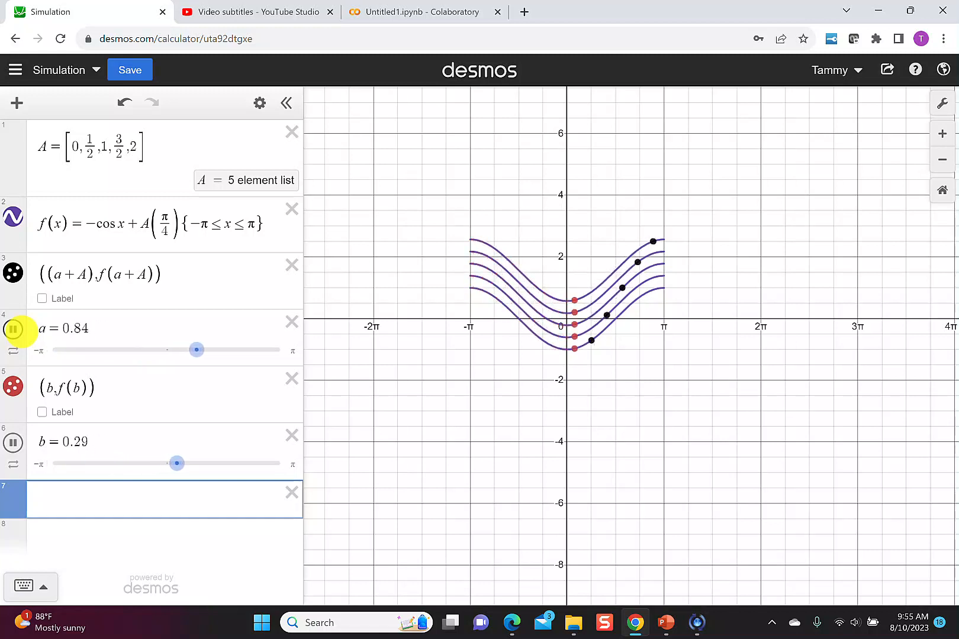
left_click(13, 443)
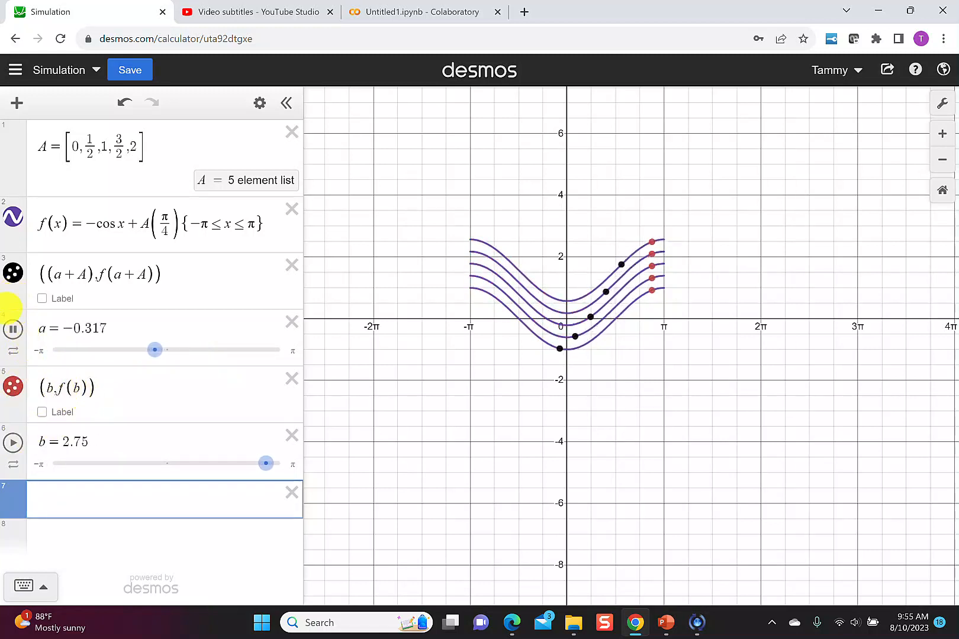
left_click(13, 329)
Change the red point to (b+A, f(b+A)), then animate sliders a and b together and pause both.
left_click(64, 388)
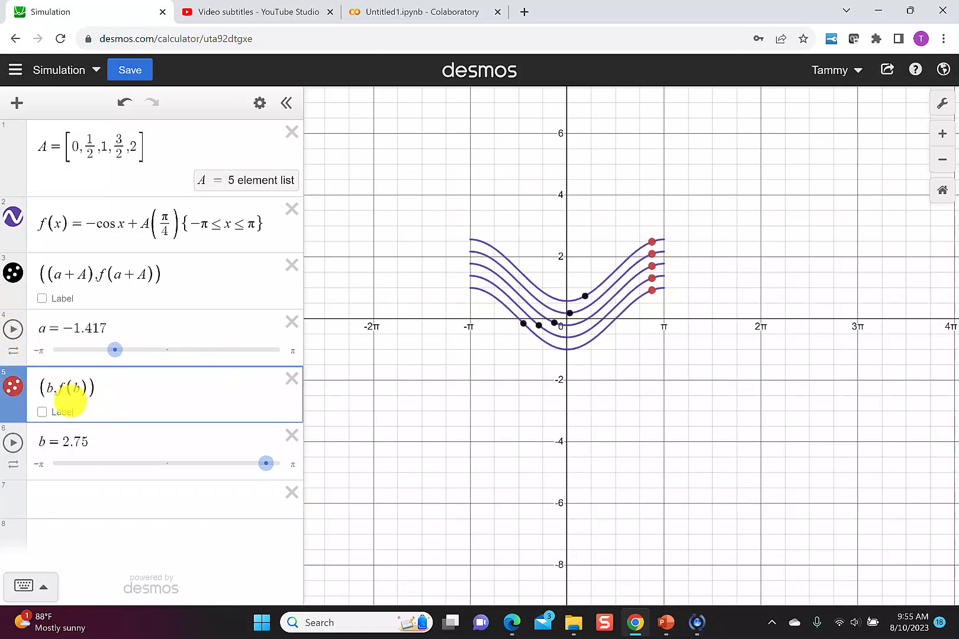
left_click(13, 330)
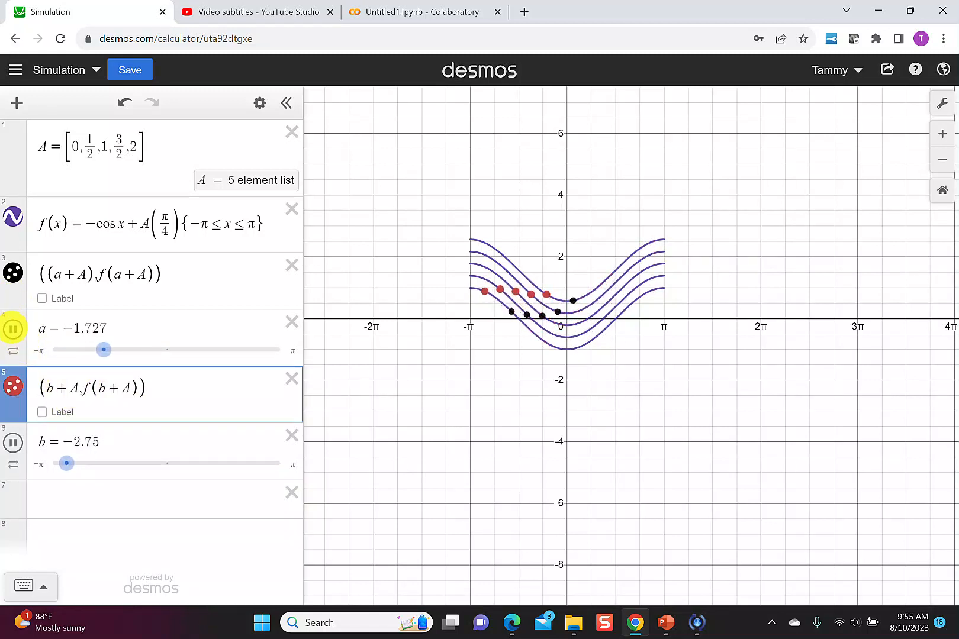
left_click(13, 329)
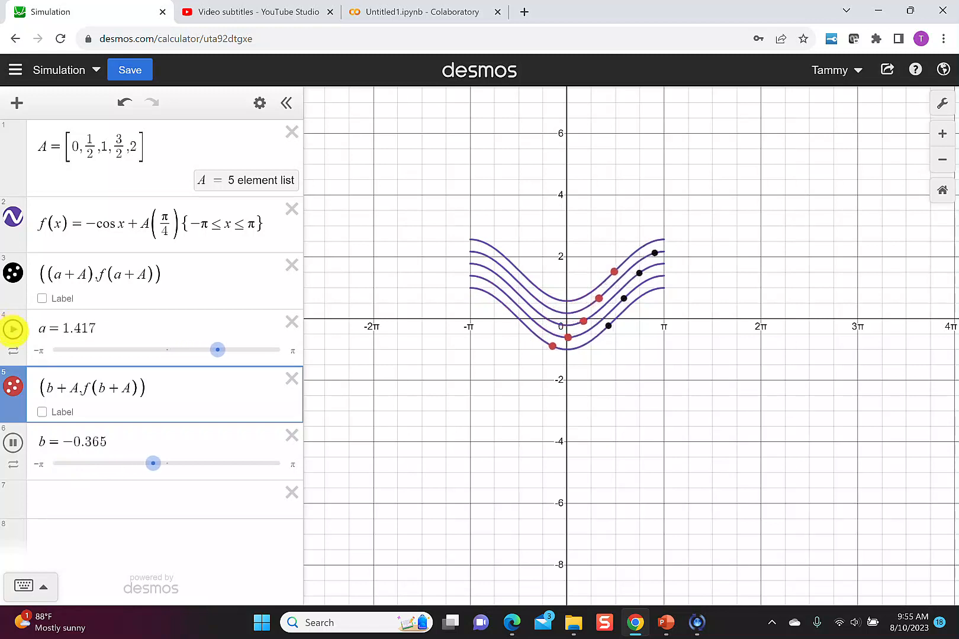
left_click(13, 443)
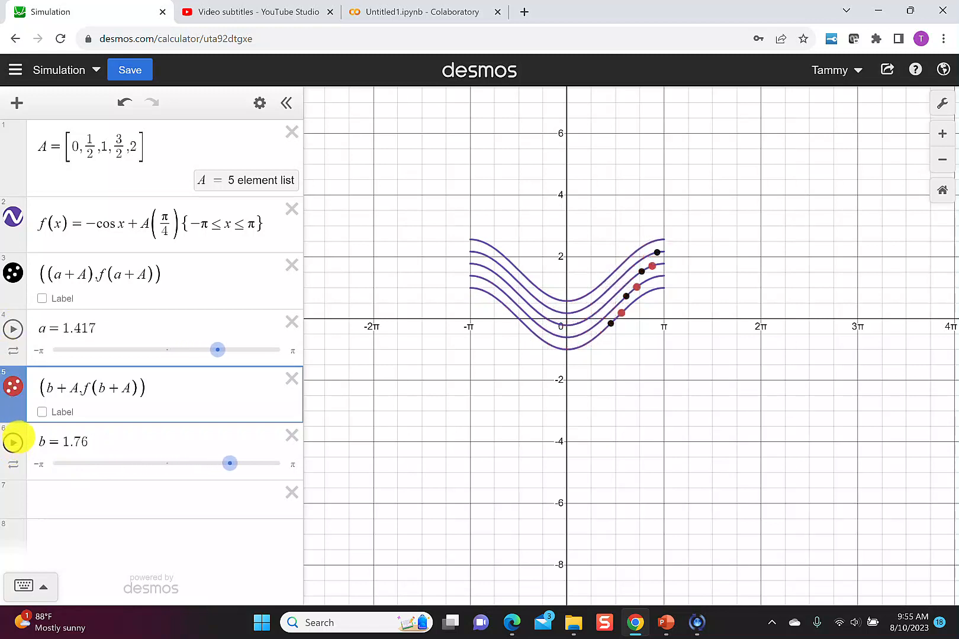
Change the color of the f(x) curves to blue.
left_click(259, 103)
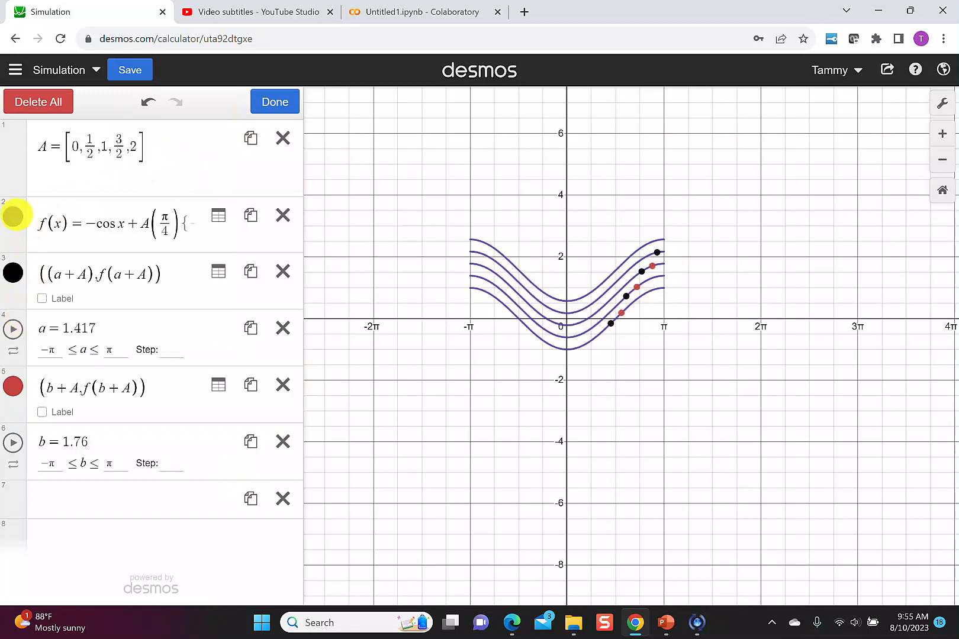
left_click(13, 217)
left_click(71, 288)
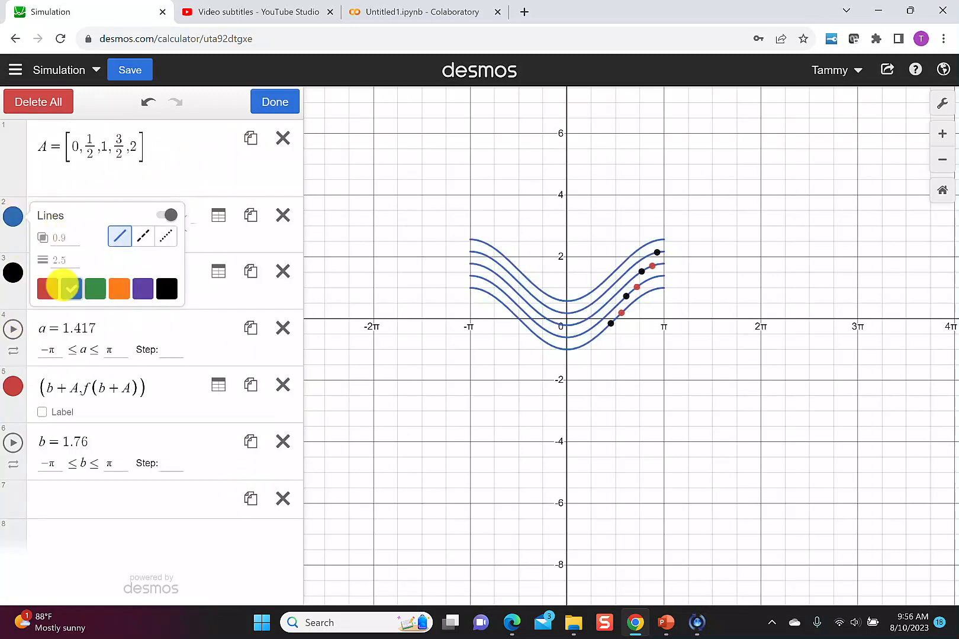
Set the size of the black ((a+A), f(a+A)) points to 12 and leave the list editing mode.
left_click(13, 273)
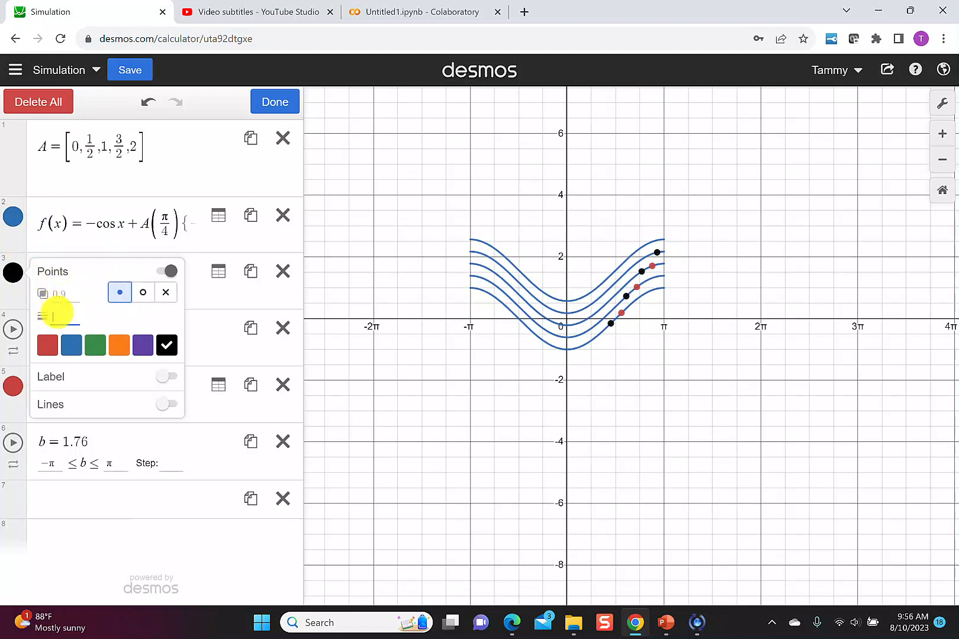
left_click(74, 314)
type("1/2")
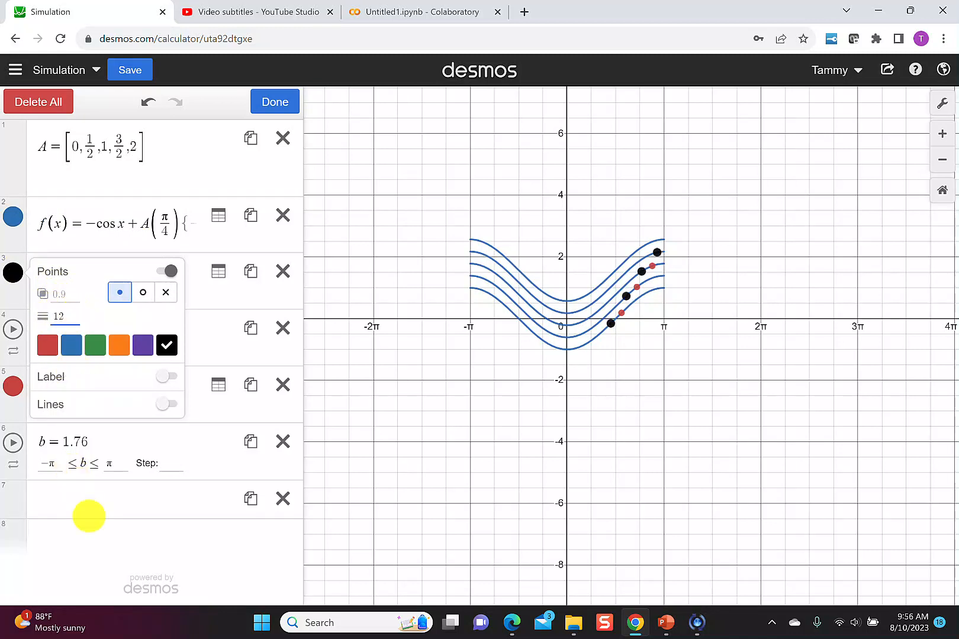
left_click(89, 517)
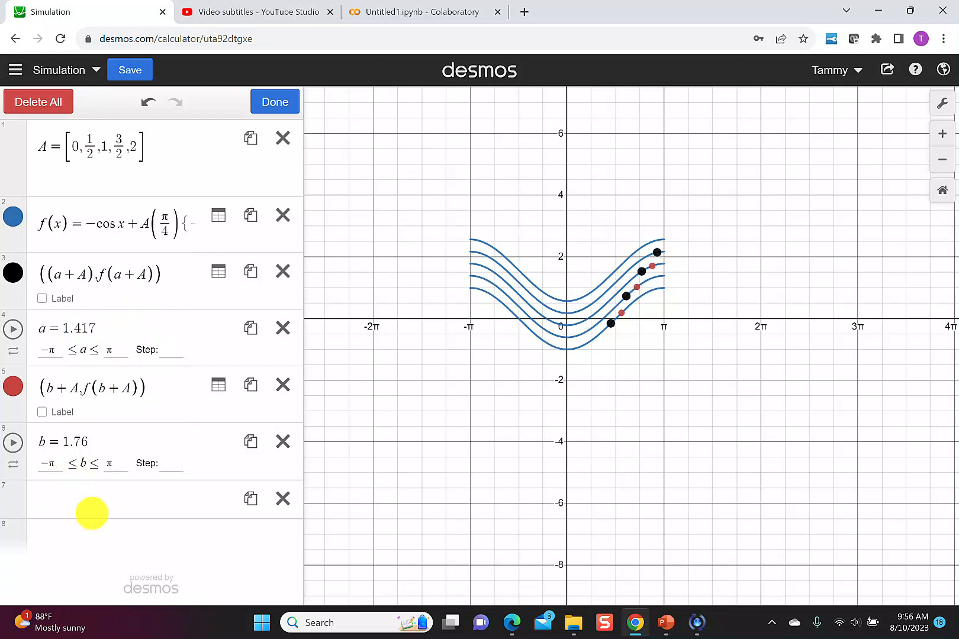
left_click(253, 158)
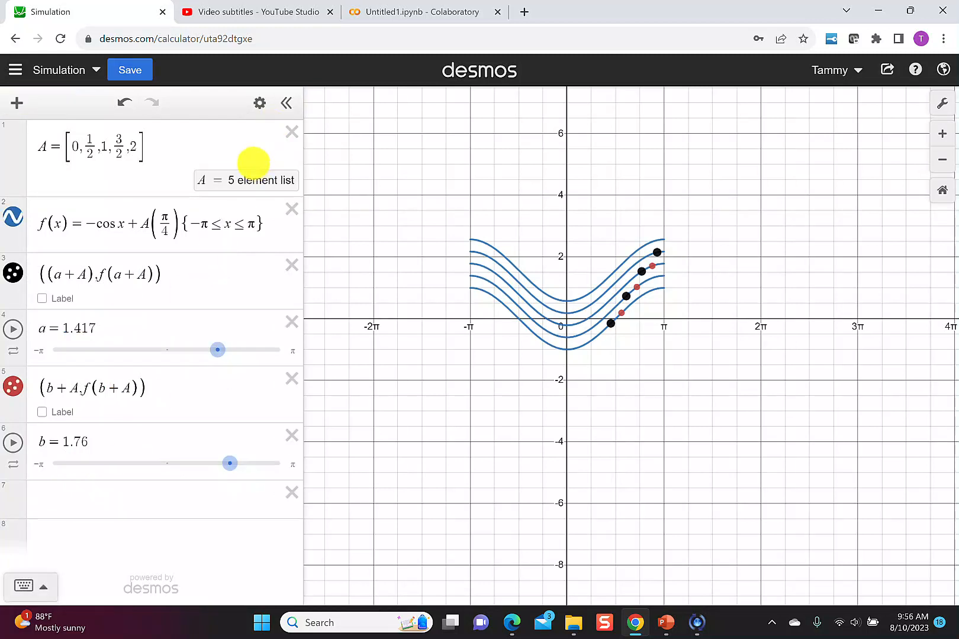
Open the sharing options for the graph.
left_click(888, 70)
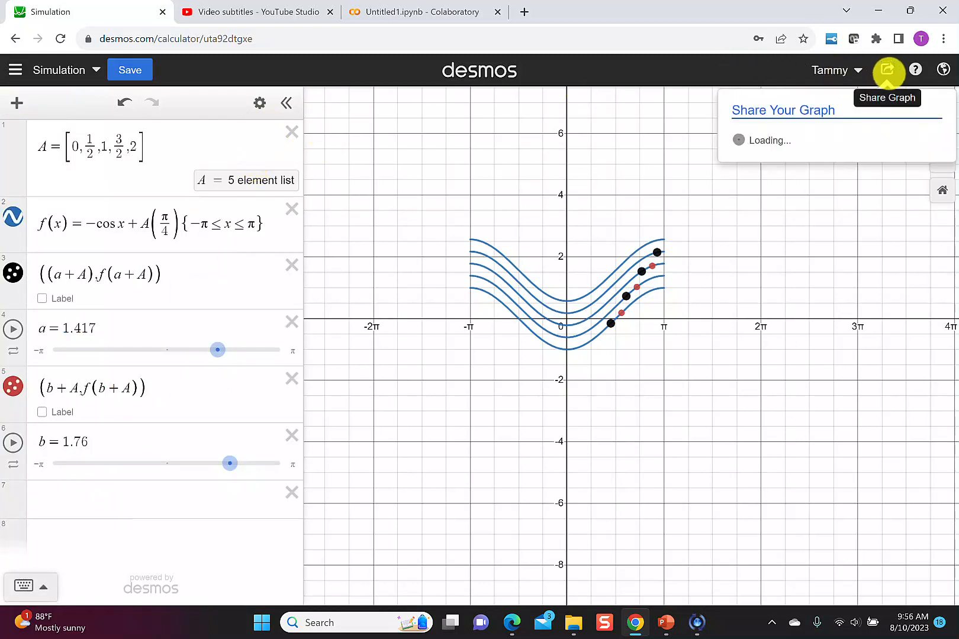